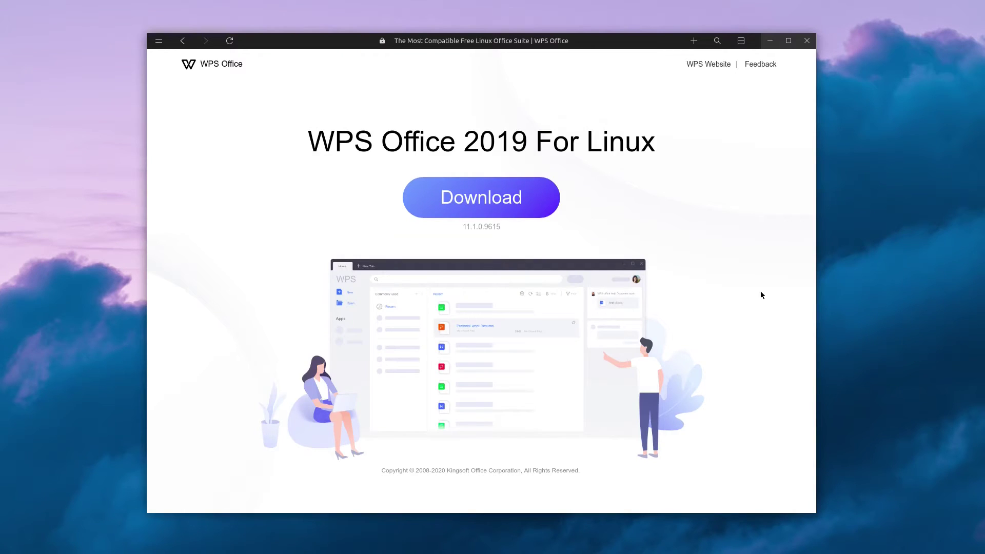
Download the 64-bit Deb package for Linux from the WPS site and save it to Downloads.
left_click_drag(310, 143, 466, 141)
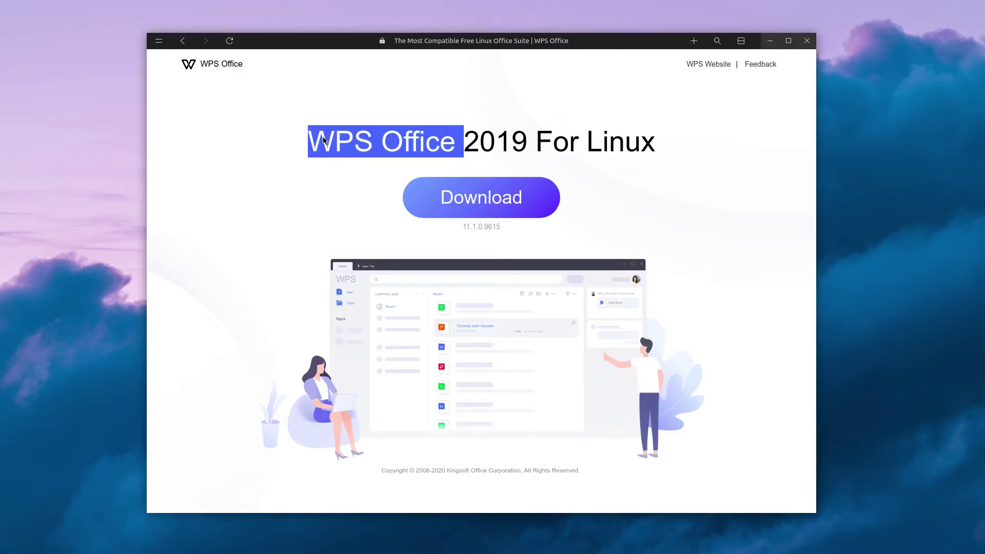
left_click(325, 140)
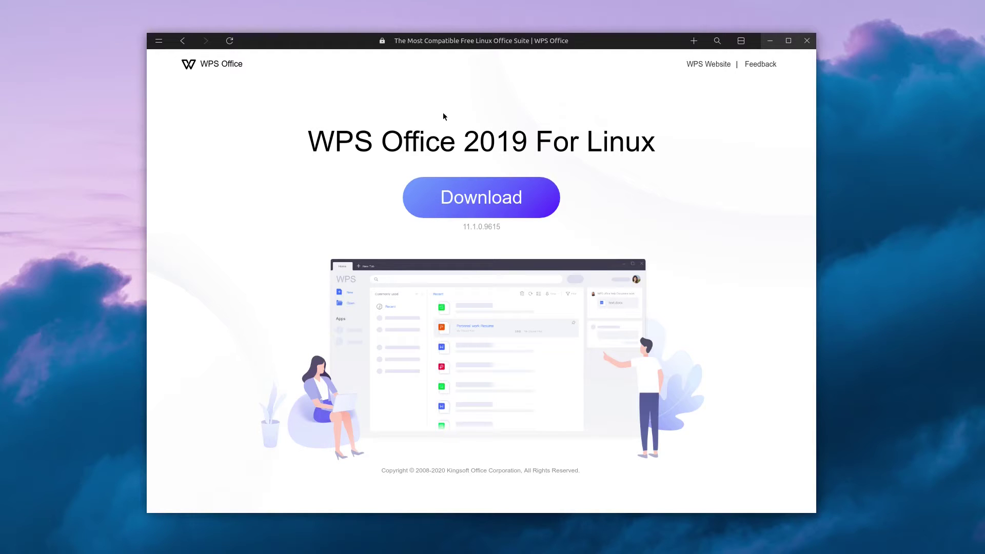
left_click(527, 201)
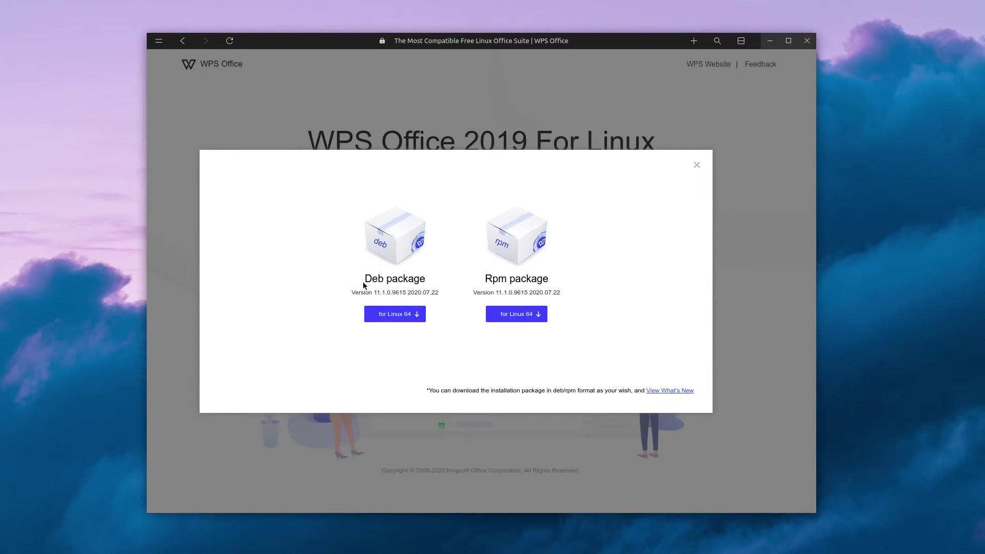
left_click_drag(369, 279, 416, 279)
left_click(471, 279)
left_click_drag(499, 279, 534, 281)
left_click_drag(420, 279, 369, 279)
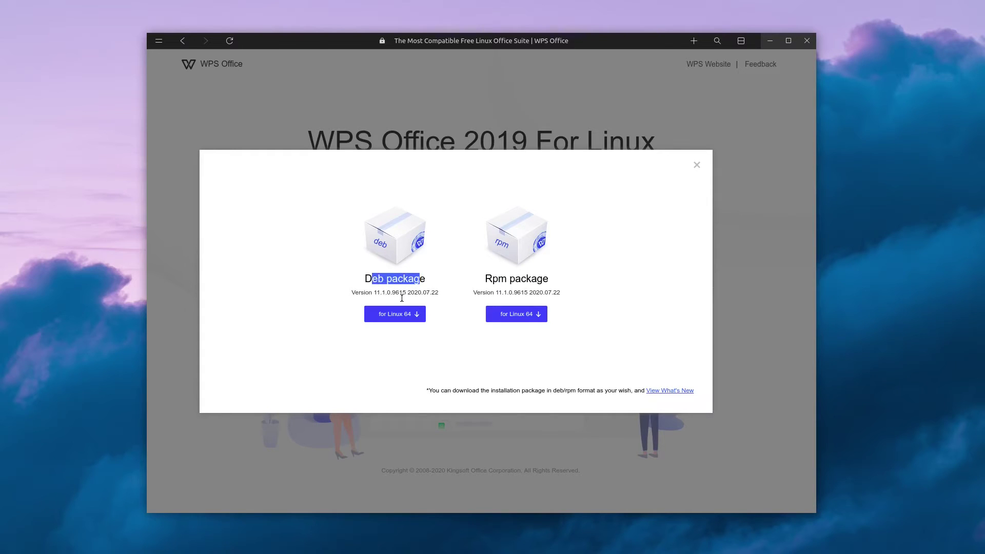
left_click(383, 315)
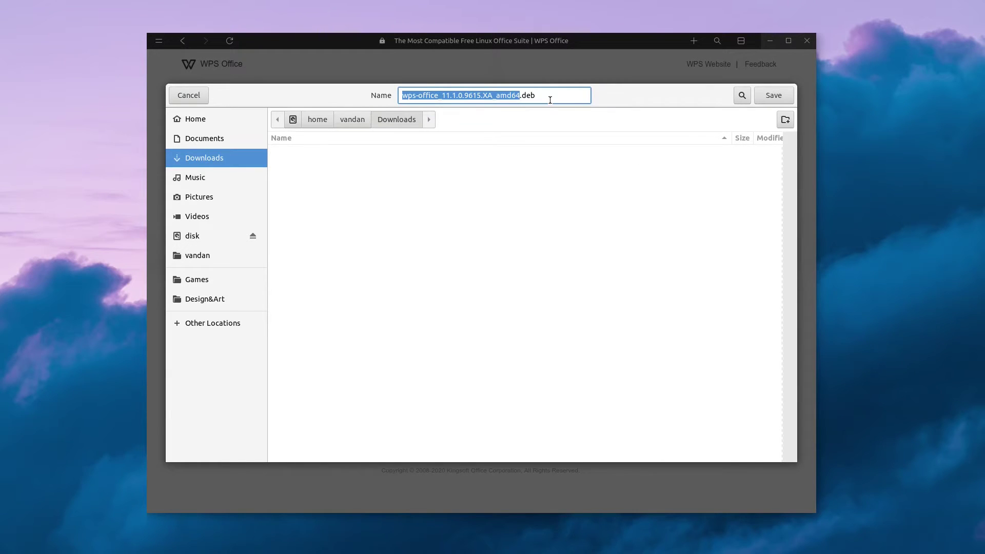
left_click(773, 96)
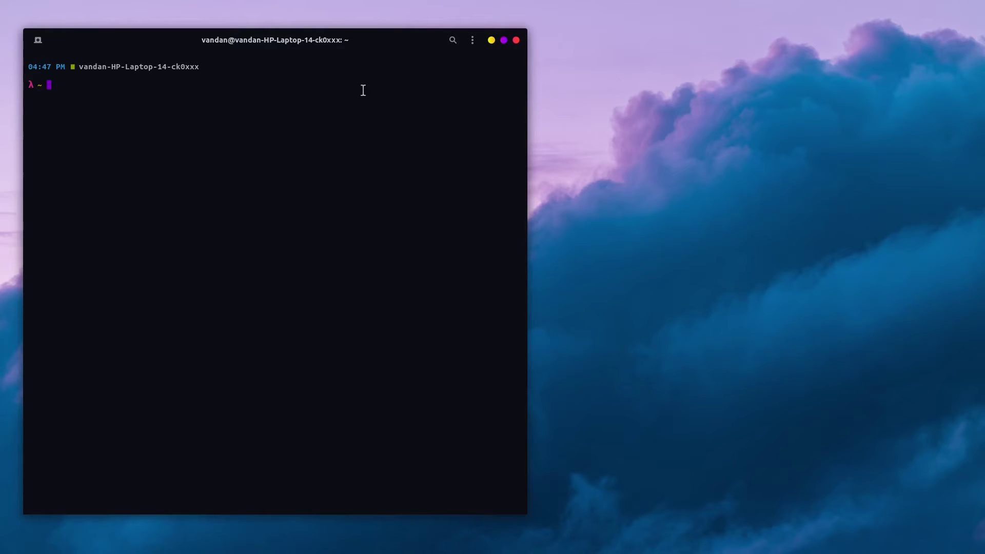
Change into the Downloads folder and list its files to find the WPS .deb package.
type("cd Do")
key("BackSpace")
key("BackSpace")
type("Dow")
key("Tab")
key("Return")
type("ls")
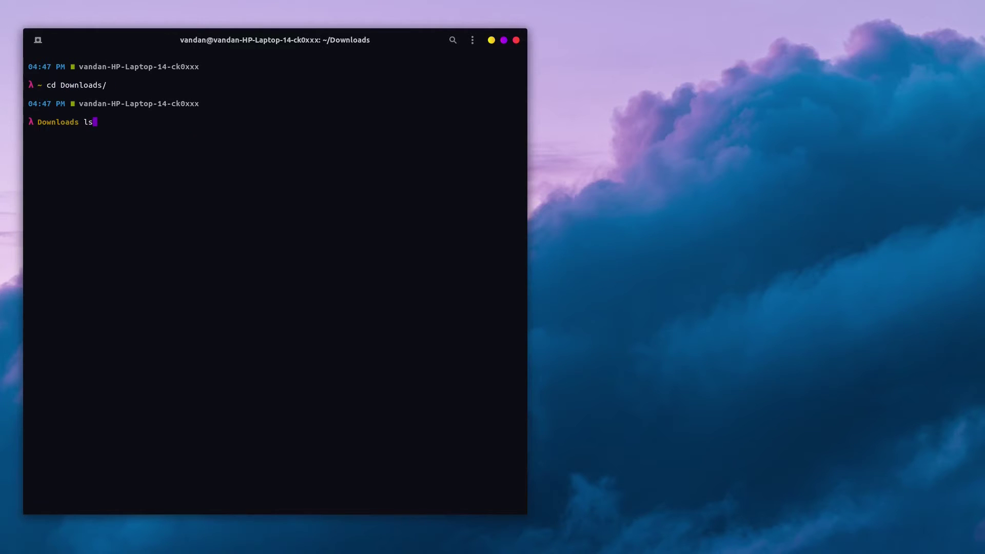
key("Return")
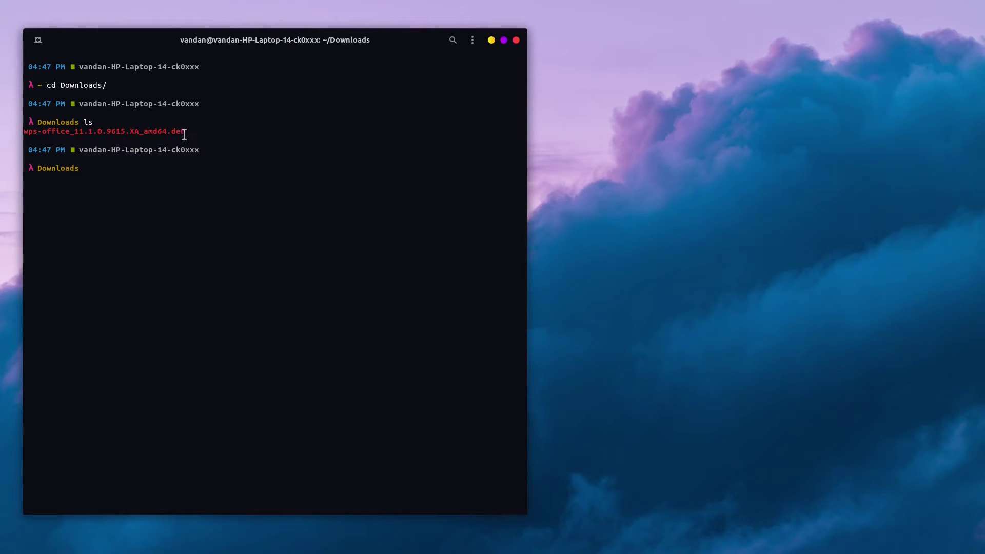
left_click_drag(185, 132, 25, 132)
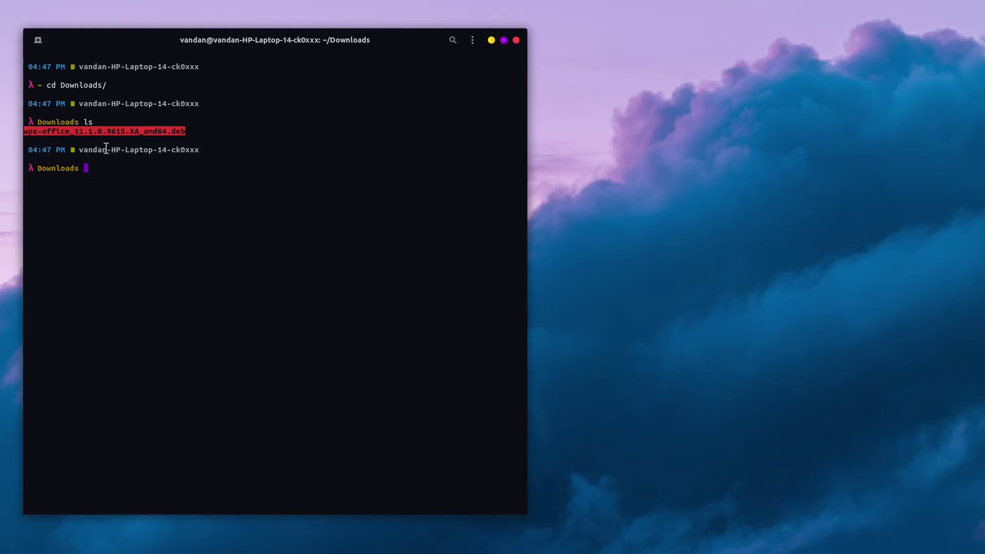
Install the WPS Office .deb package with sudo dpkg -i.
left_click(119, 158)
type("sudo dpkg ")
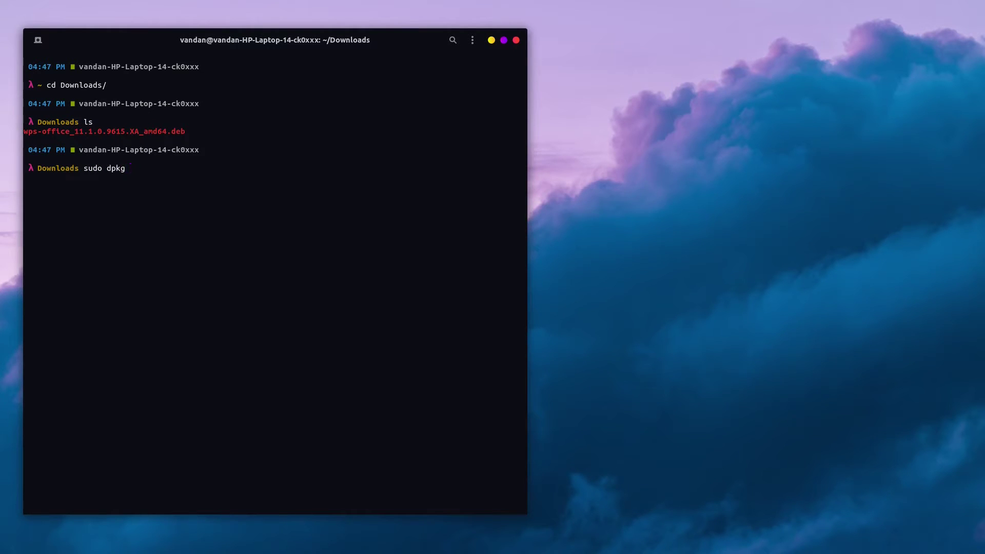
type("-i wps")
key("Tab")
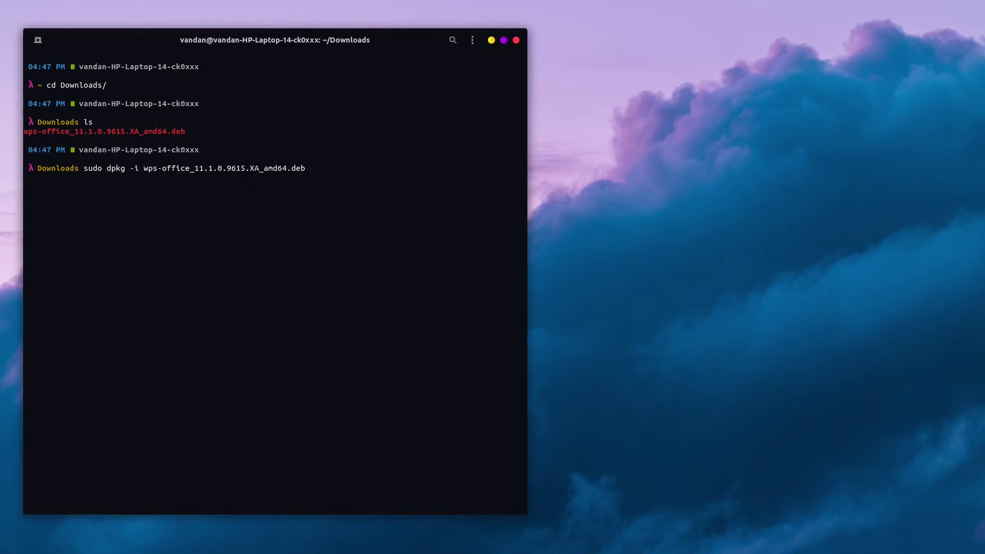
key("Return")
key("Return")
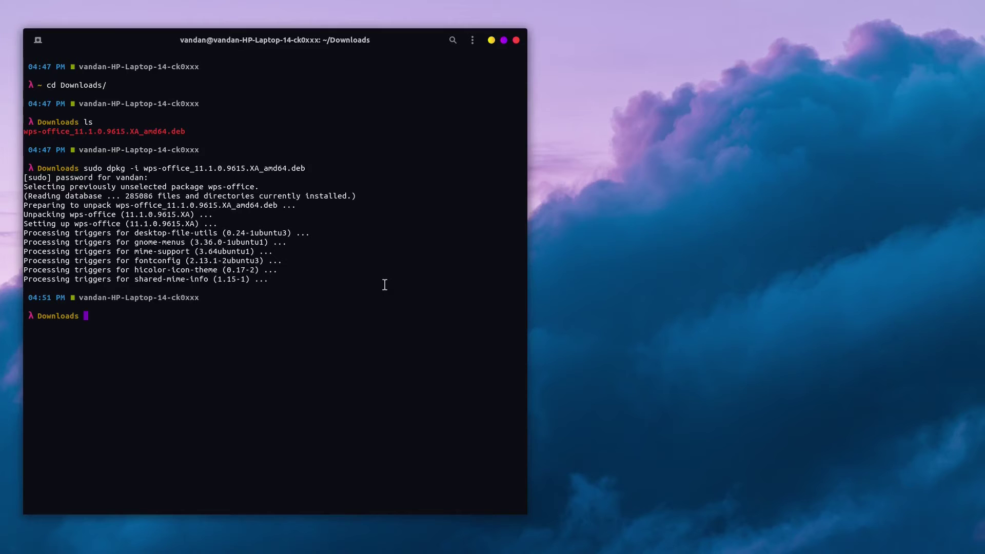
Highlight the dpkg installation output in the terminal.
left_click_drag(385, 285, 23, 224)
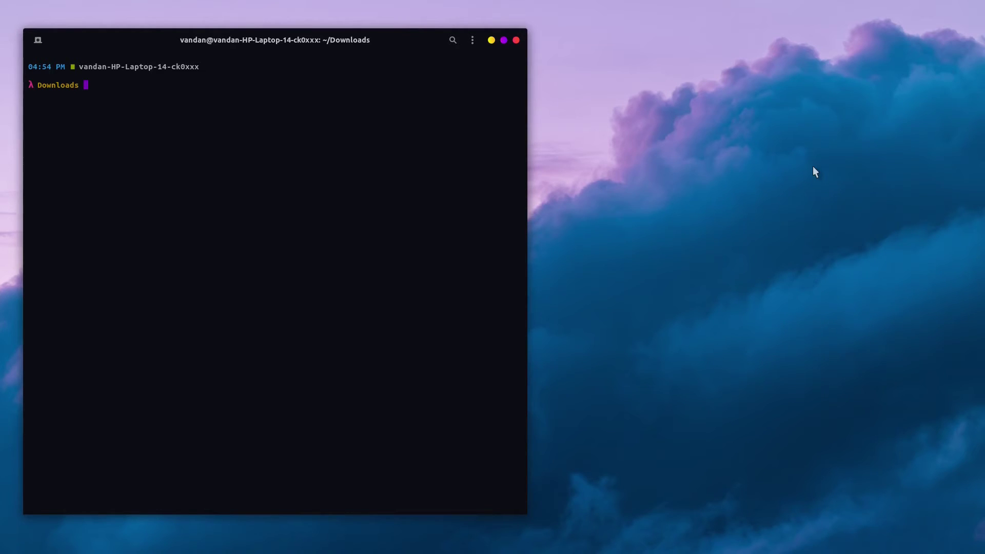
Launch WPS Office with the wps command and accept the license and privacy agreement.
type("wps")
key("Return")
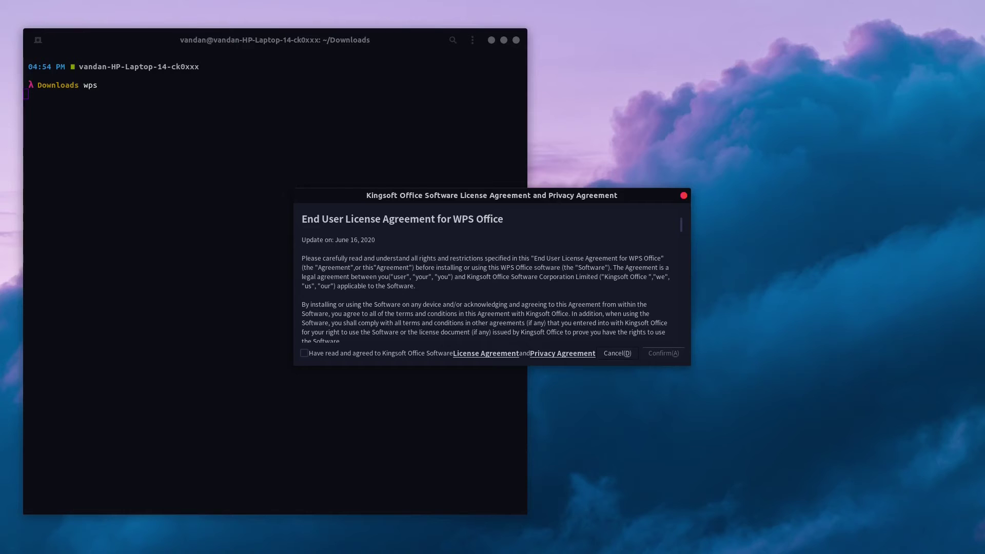
left_click(304, 353)
left_click(648, 355)
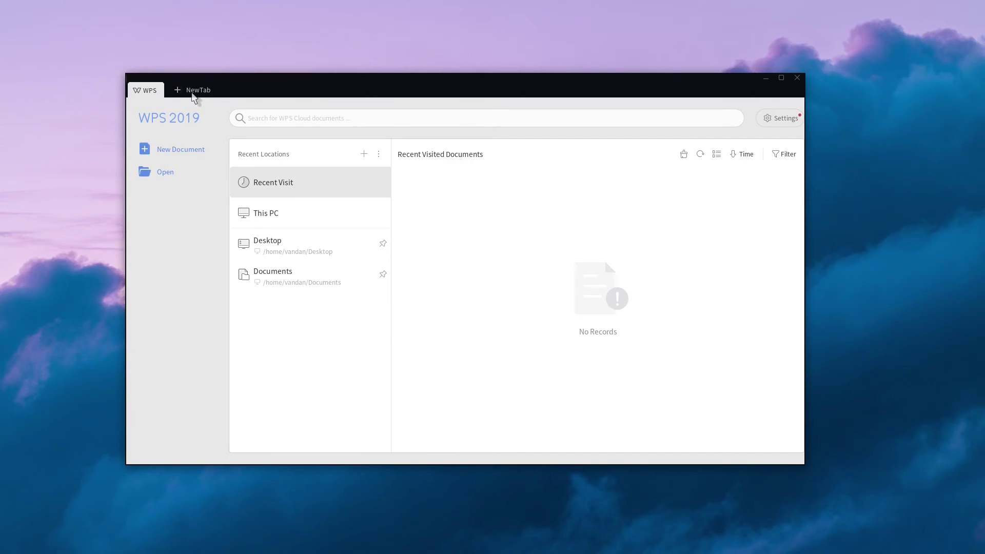
Create an empty word-processing document, Document3, from a new file tab.
left_click(191, 91)
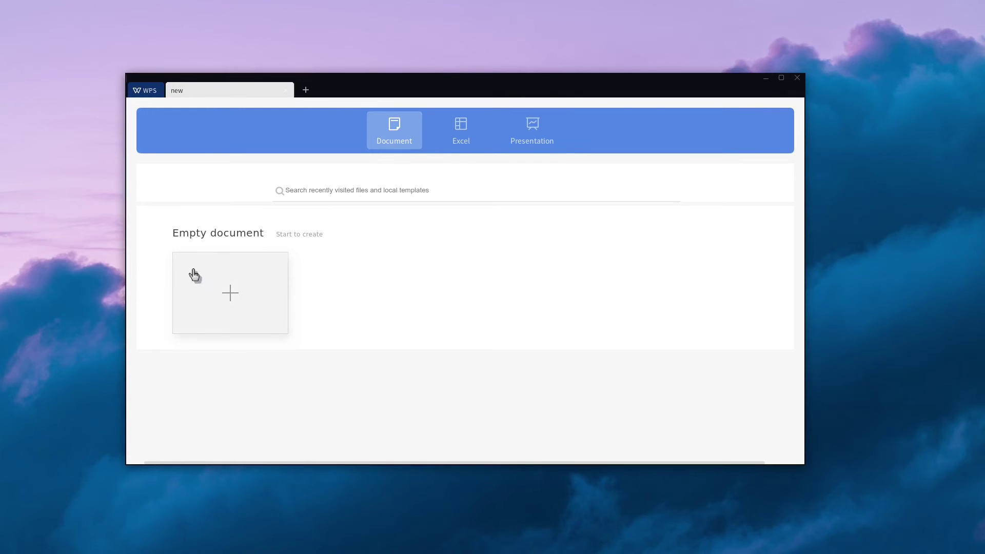
left_click(249, 314)
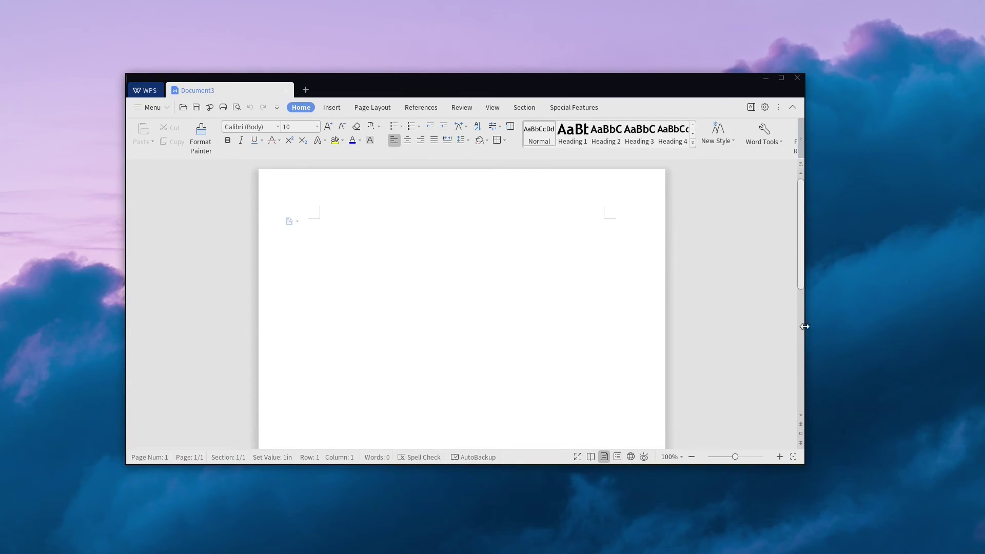
scroll(800, 329, "down", 5)
scroll(802, 211, "up", 5)
left_click(306, 91)
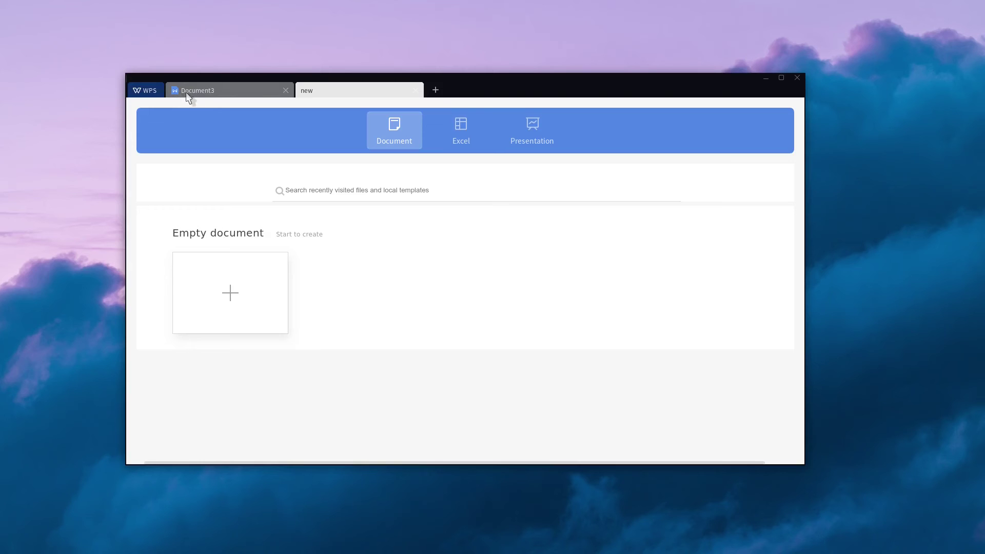
Create an empty Book1 spreadsheet from the Excel option.
left_click(457, 125)
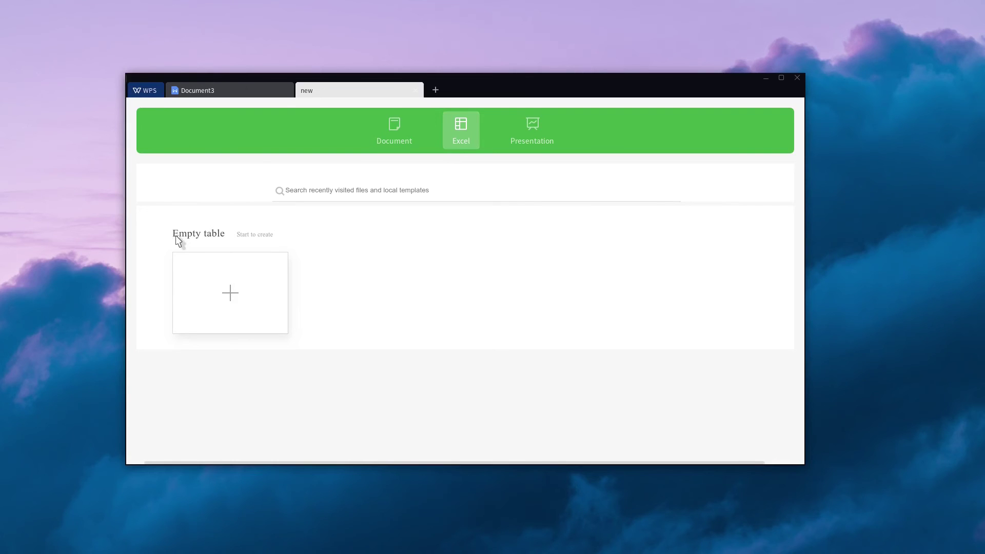
left_click(235, 286)
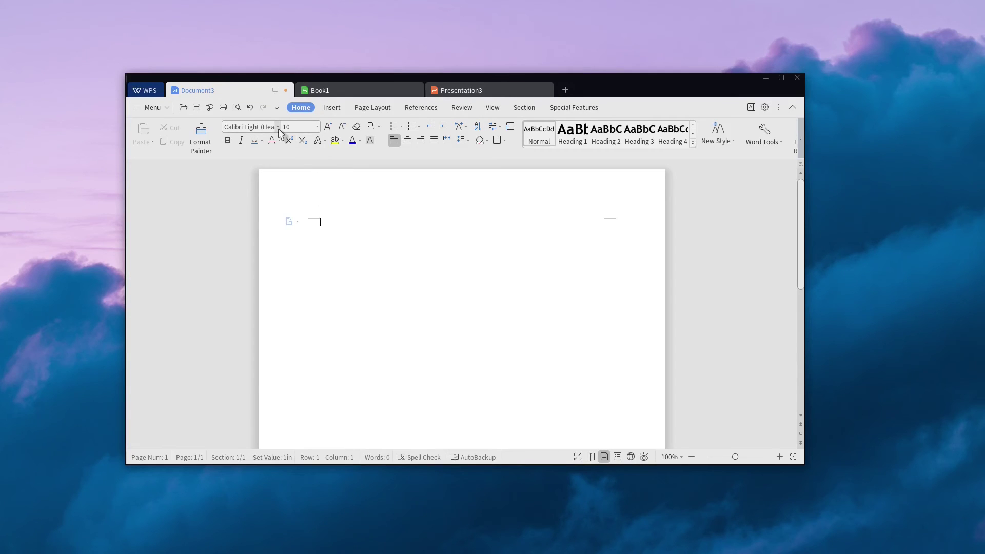
In 20-pt Bangers, type 'The quick brown fox jumps over the lzzy dog'.
left_click(278, 126)
left_click(252, 375)
left_click(317, 127)
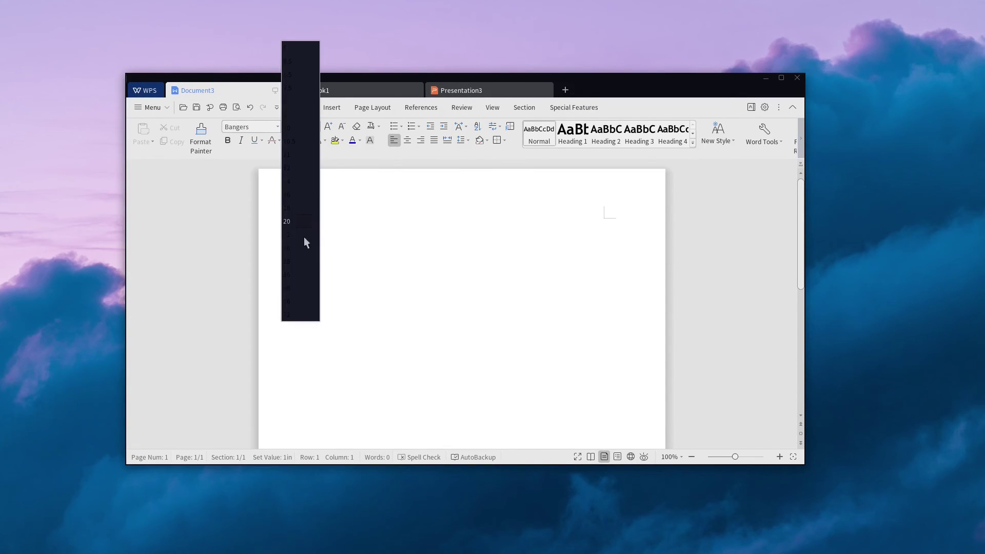
left_click(304, 222)
type("The quick ")
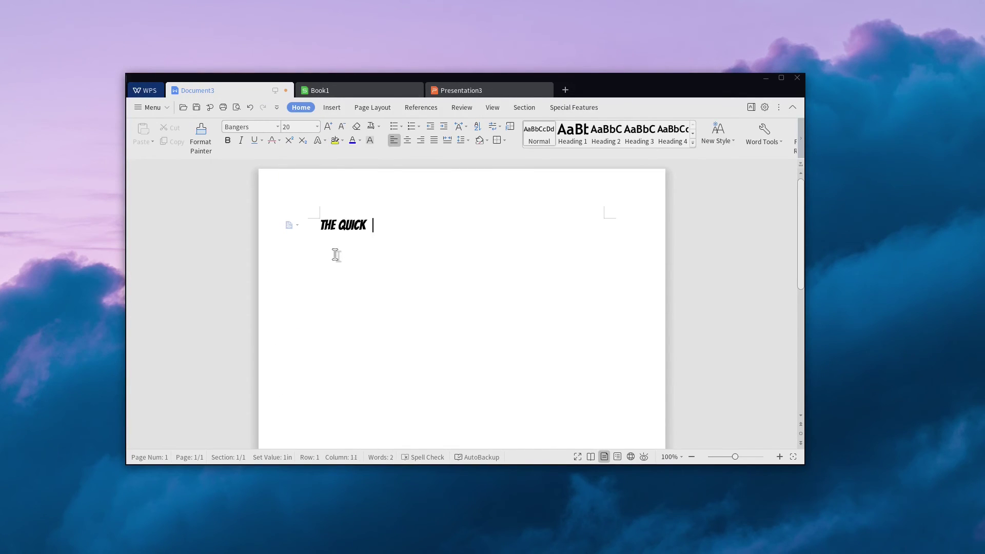
type("brown fox jumps over the lz")
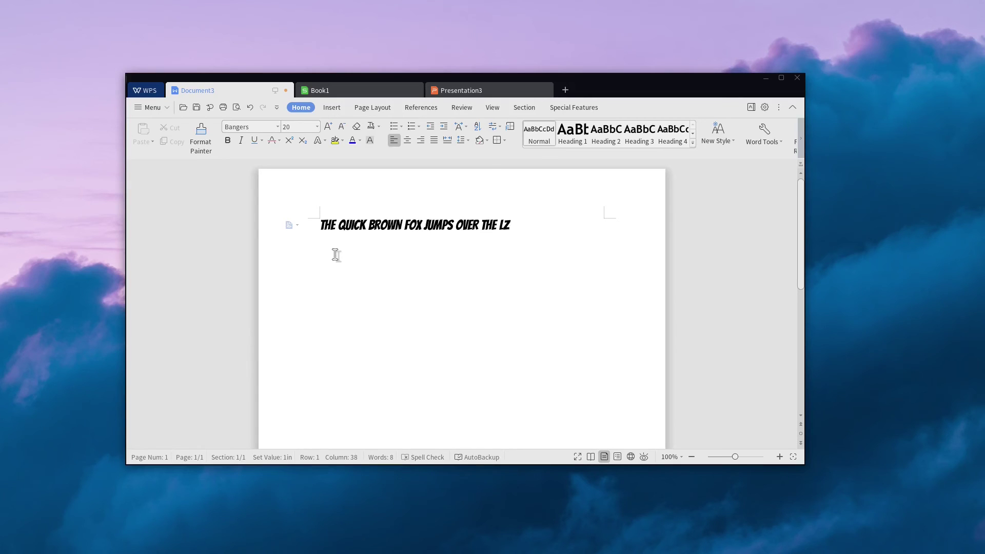
type("zy dog")
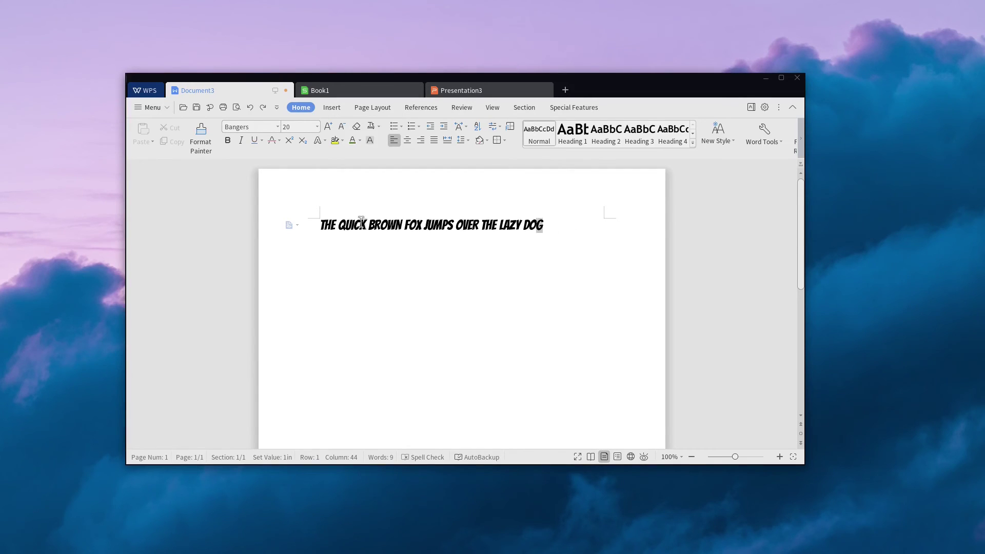
Colour the whole sentence blue.
left_click(281, 223)
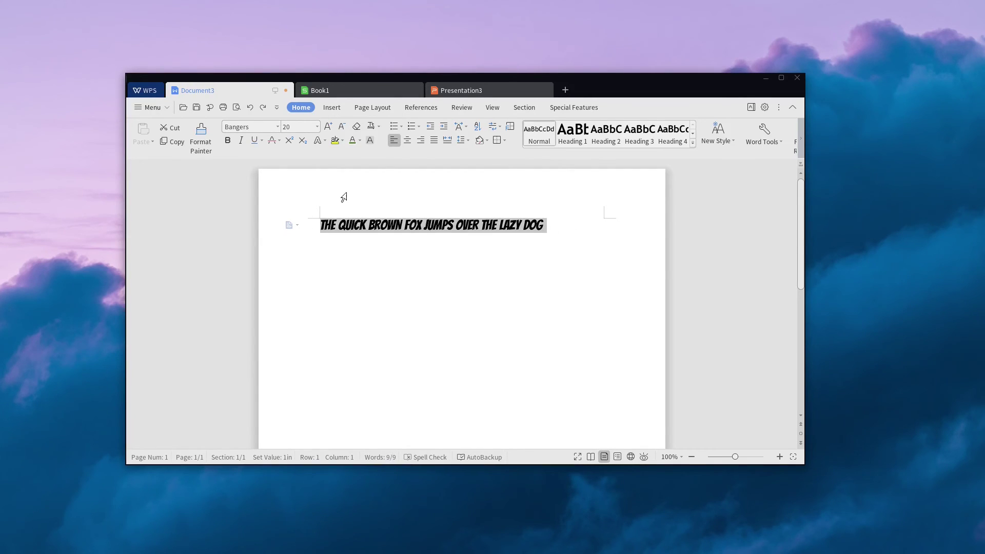
left_click(360, 141)
left_click(391, 209)
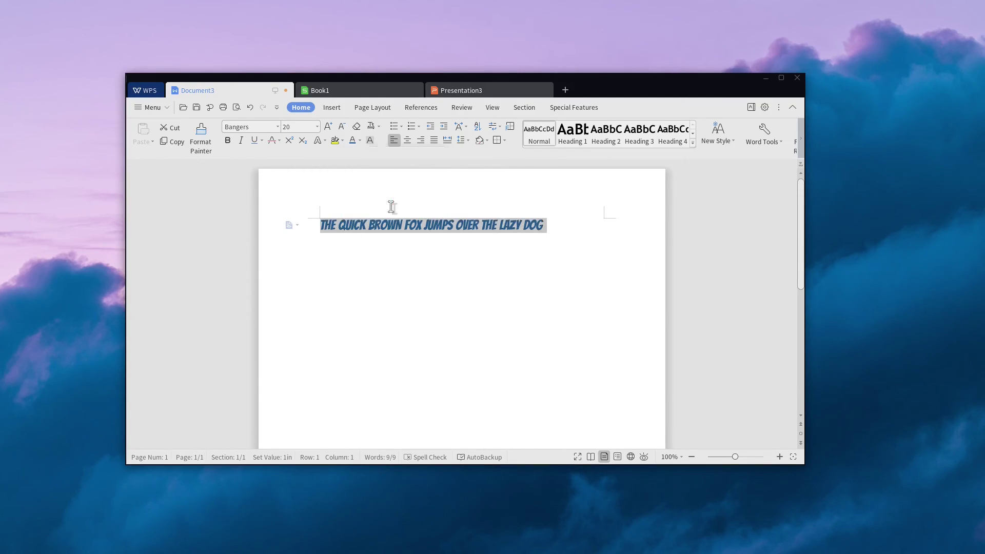
key("End")
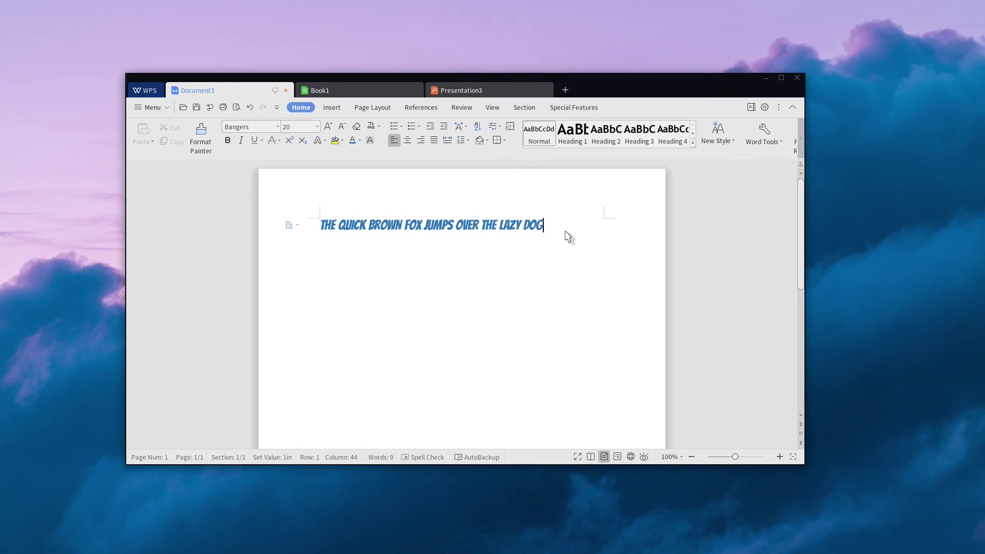
key("ctrl+s")
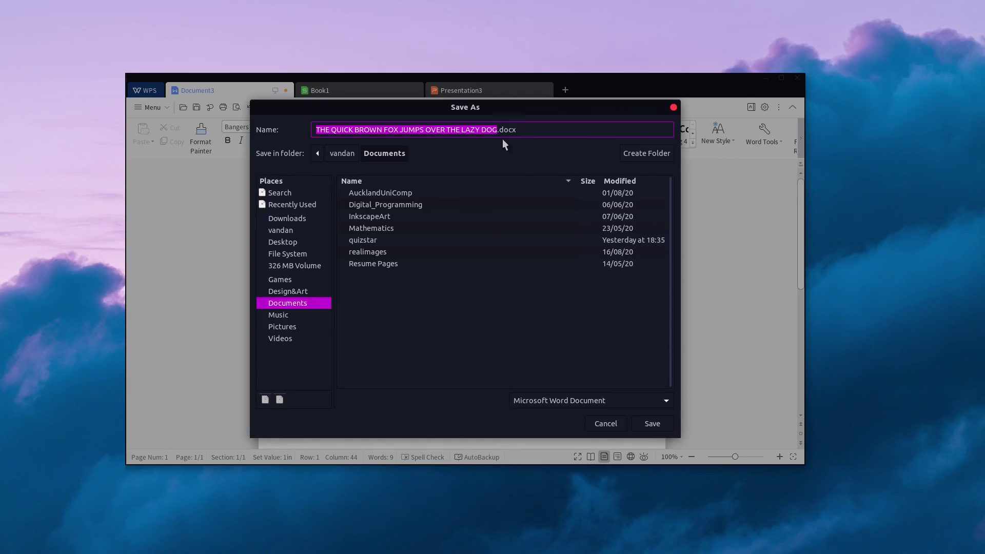
Save the document as wpsoffice.docx in Documents.
type("wpsoffice")
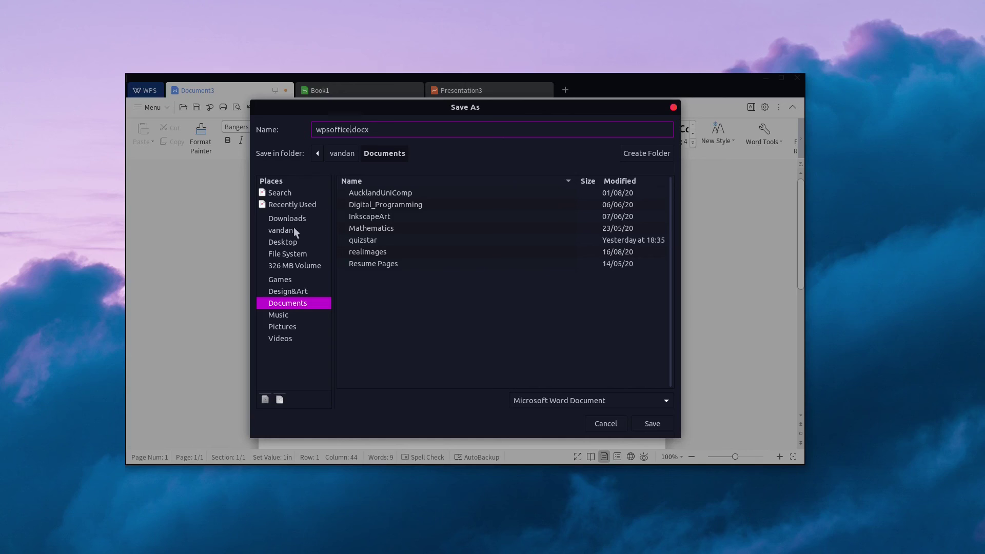
left_click(653, 423)
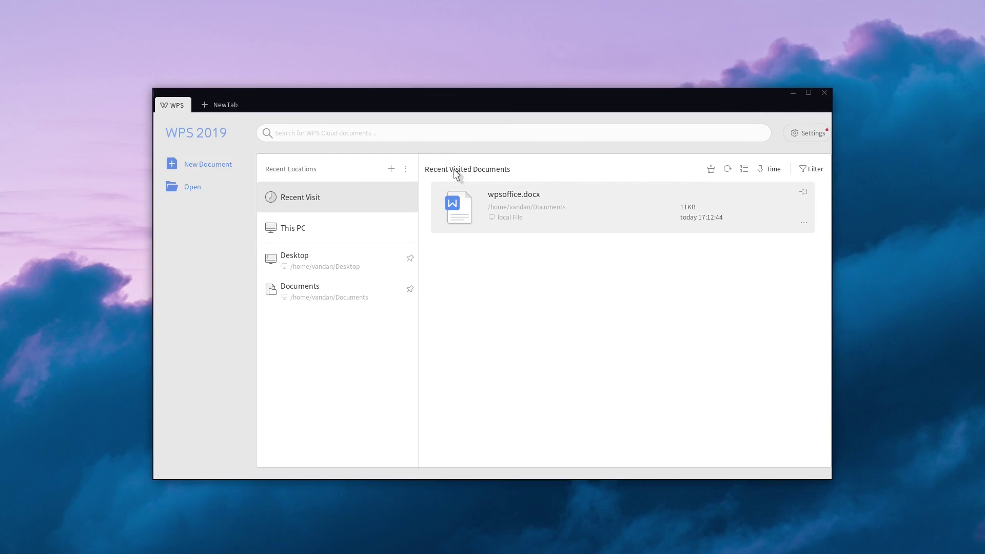
Reopen wpsoffice.docx from the Recent Visited Documents list.
left_click(515, 194)
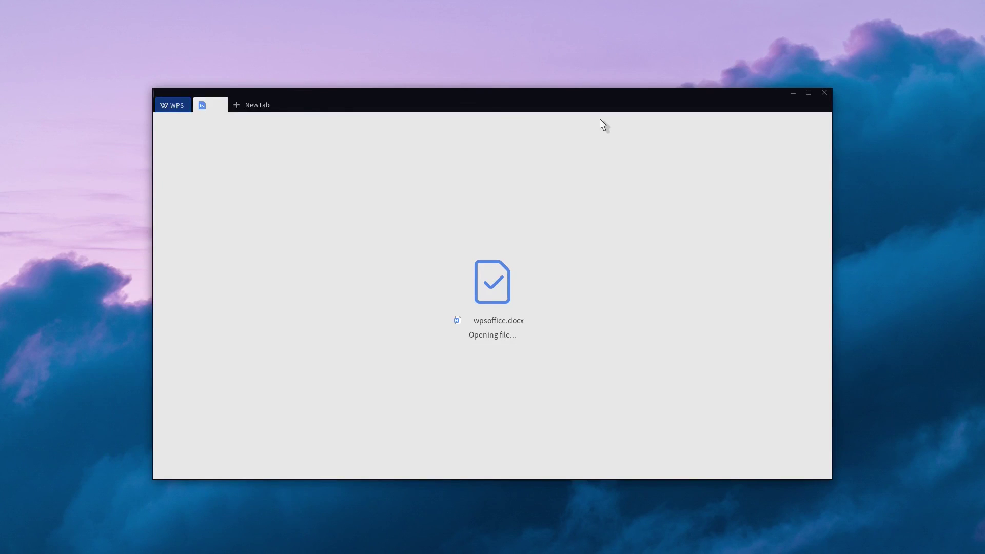